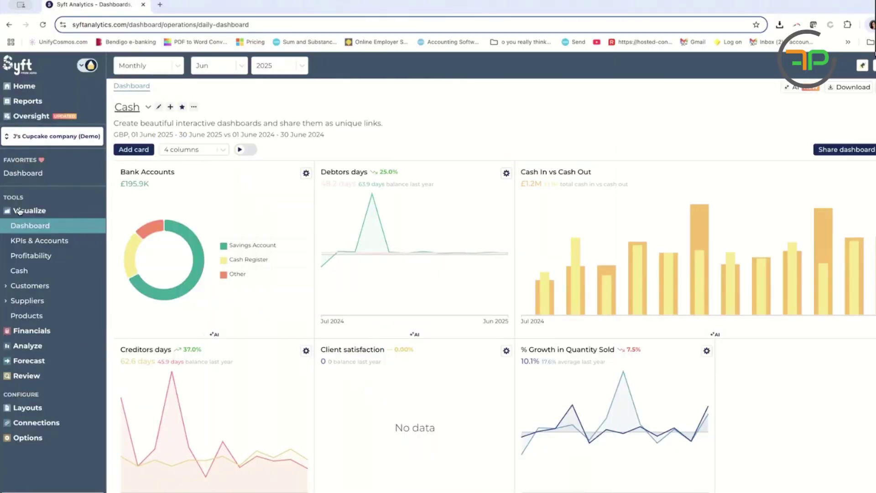
Collapse the visualisation tools, then open the Data Quality and Bank reviews
{"action": "left_click", "coordinate": [19, 210]}
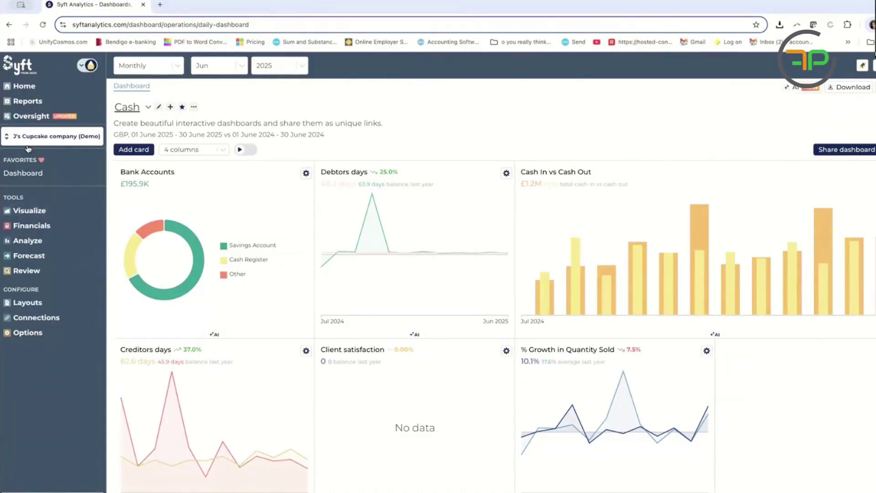
{"action": "left_click", "coordinate": [30, 272]}
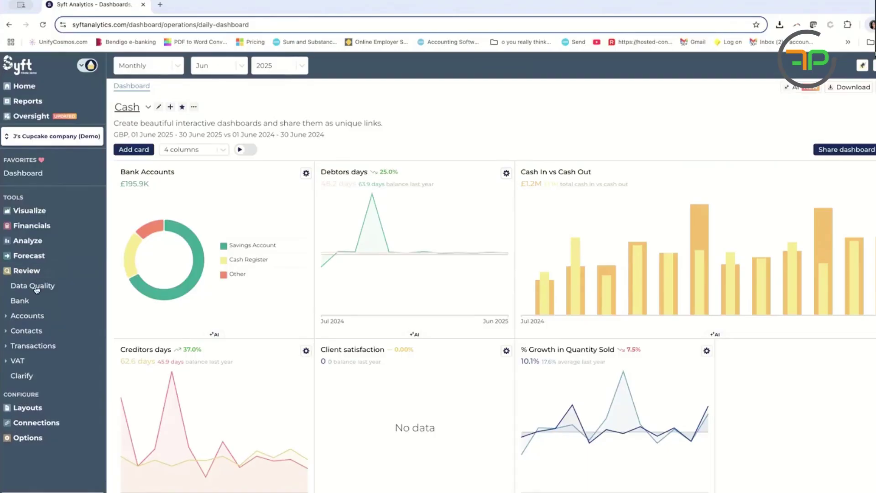
{"action": "left_click", "coordinate": [33, 286]}
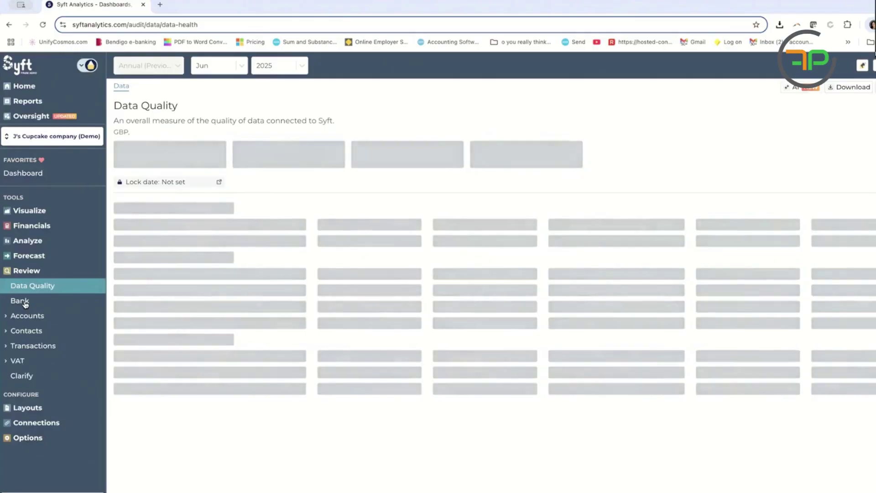
{"action": "left_click", "coordinate": [23, 301]}
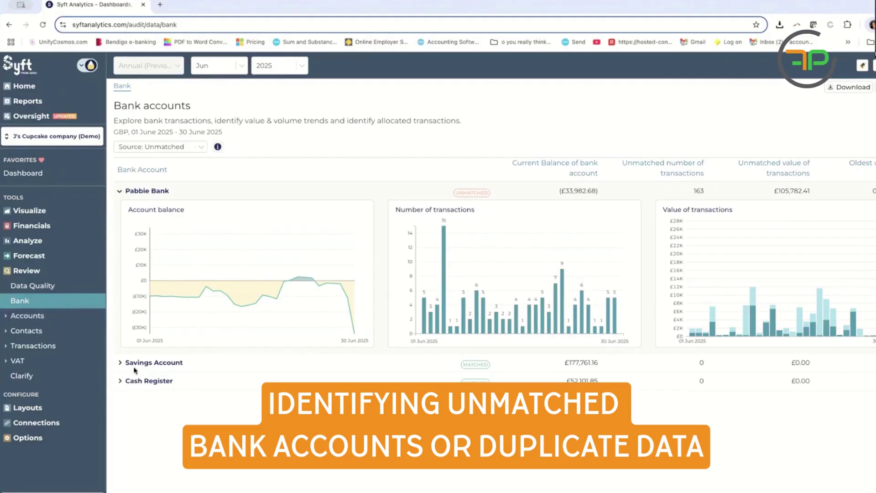
Review account Duplicates with Dividends Received expanded, then Dormancies, ending on Suspense
{"action": "left_click", "coordinate": [27, 316]}
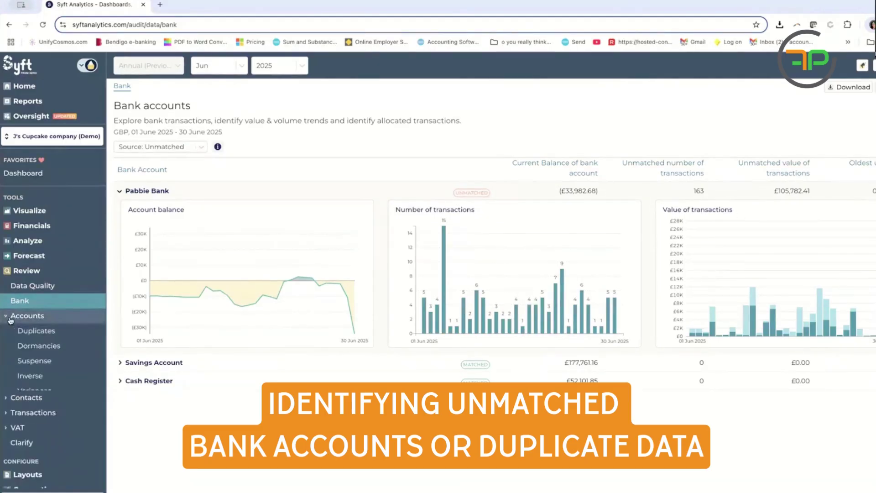
{"action": "left_click", "coordinate": [38, 332]}
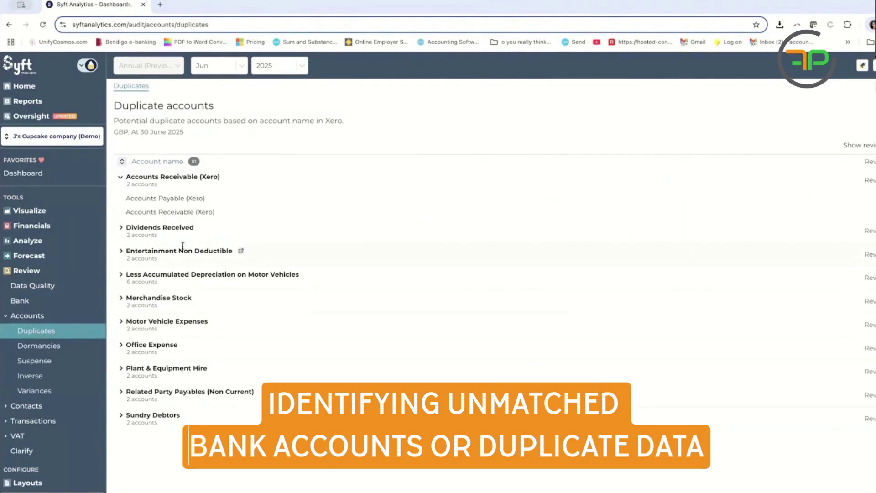
{"action": "left_click", "coordinate": [120, 231]}
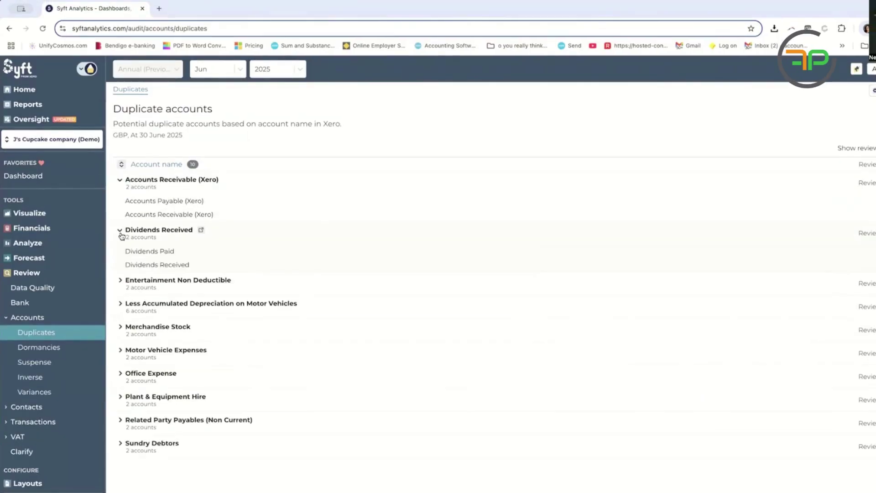
{"action": "left_click", "coordinate": [39, 348]}
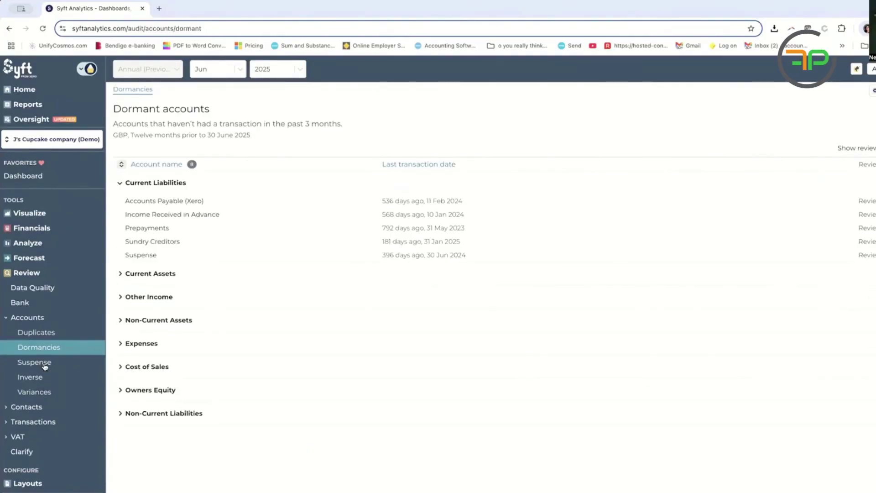
{"action": "left_click", "coordinate": [44, 363]}
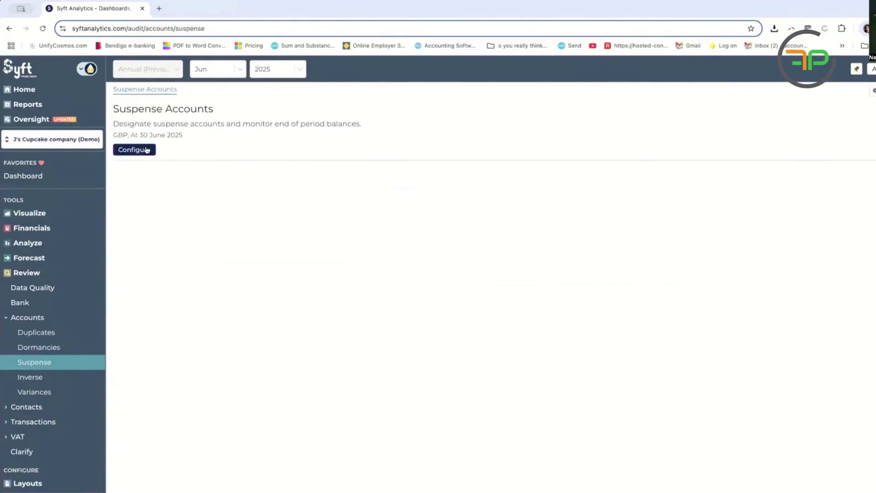
Check the suspense settings: two designated accounts and threshold 0, closing without changes
{"action": "left_click", "coordinate": [147, 149]}
{"action": "left_click", "coordinate": [462, 200]}
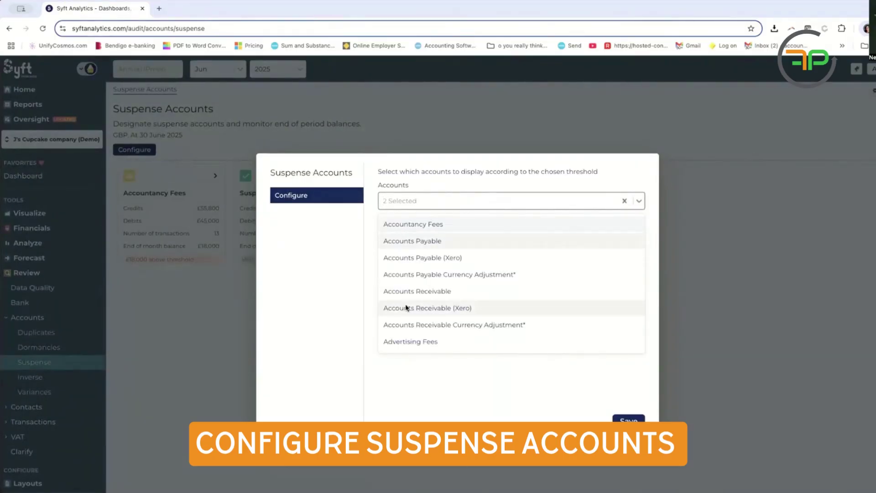
{"action": "left_click", "coordinate": [198, 291]}
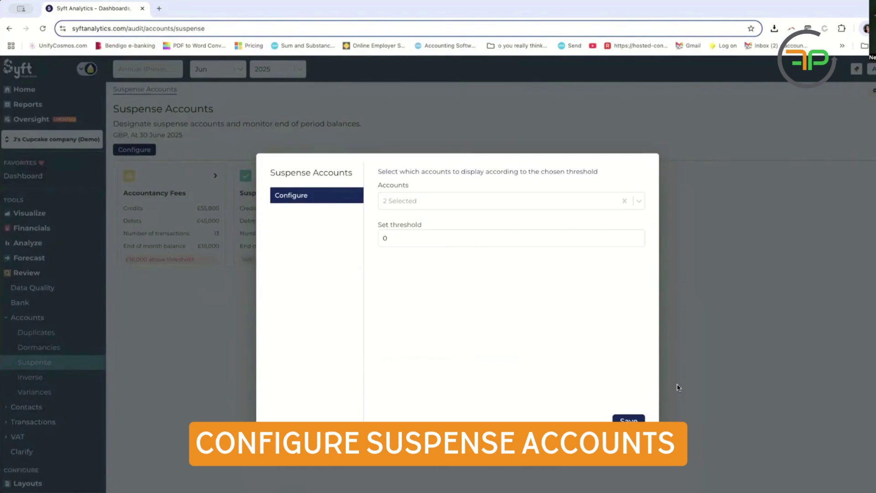
{"action": "left_click", "coordinate": [628, 421]}
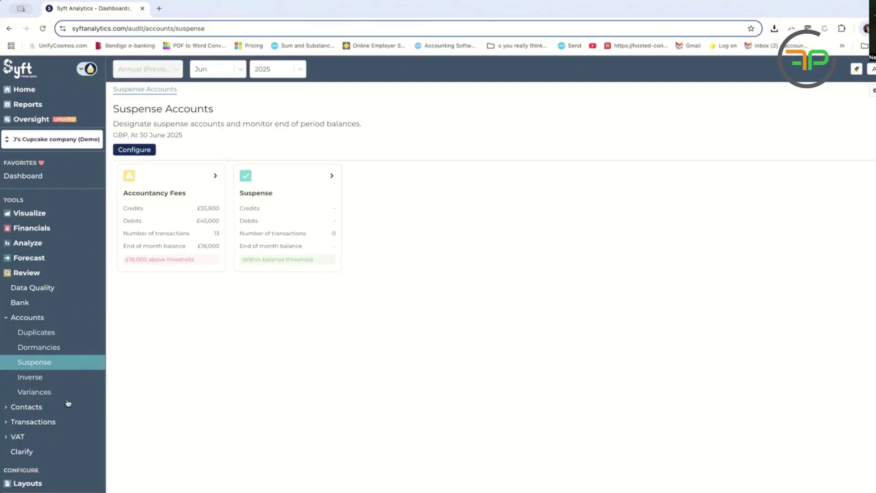
Open Inverse balance anomalies for Expenses and expand Realised Currency Gains (£77.00, 28 Feb 2025)
{"action": "left_click", "coordinate": [33, 382]}
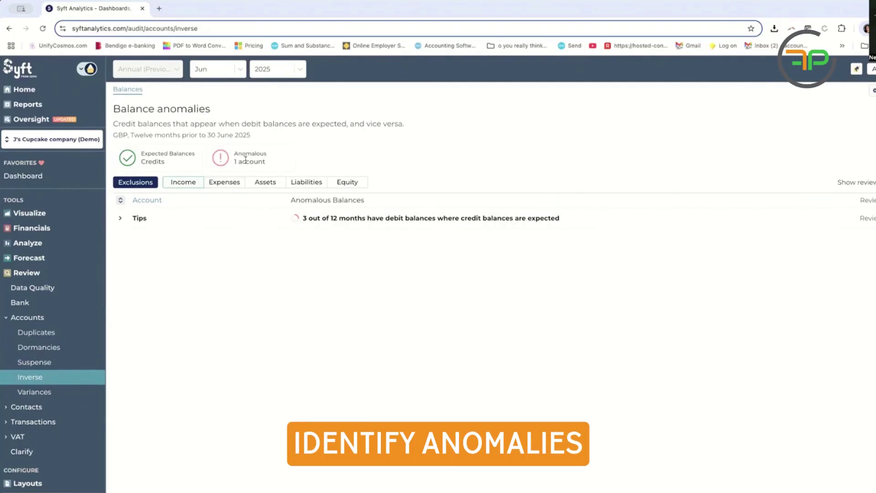
{"action": "left_click", "coordinate": [225, 182]}
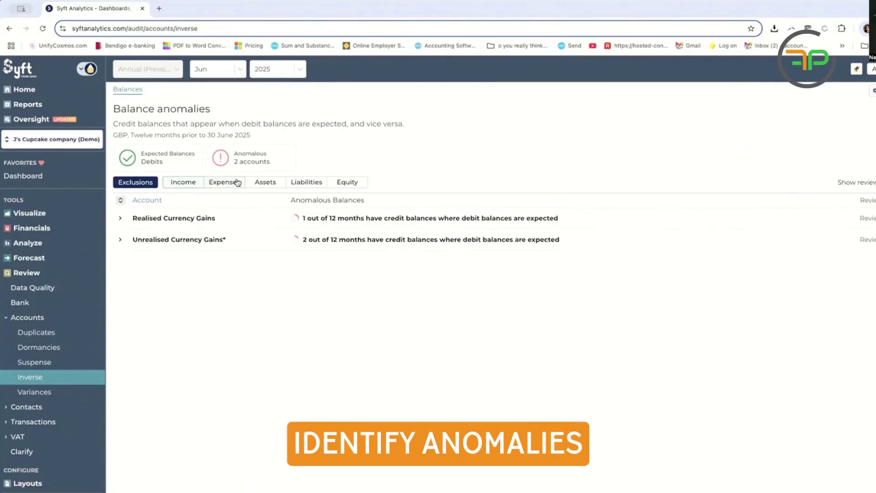
{"action": "left_click", "coordinate": [121, 220]}
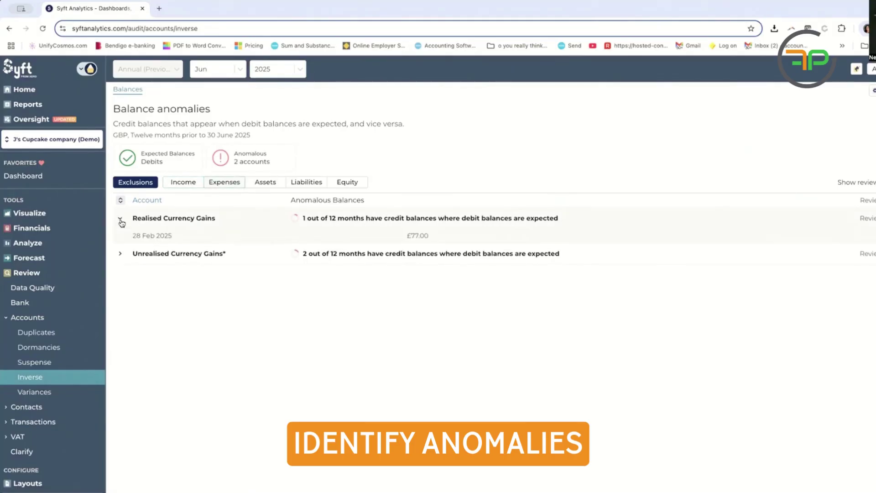
{"action": "left_click", "coordinate": [268, 248]}
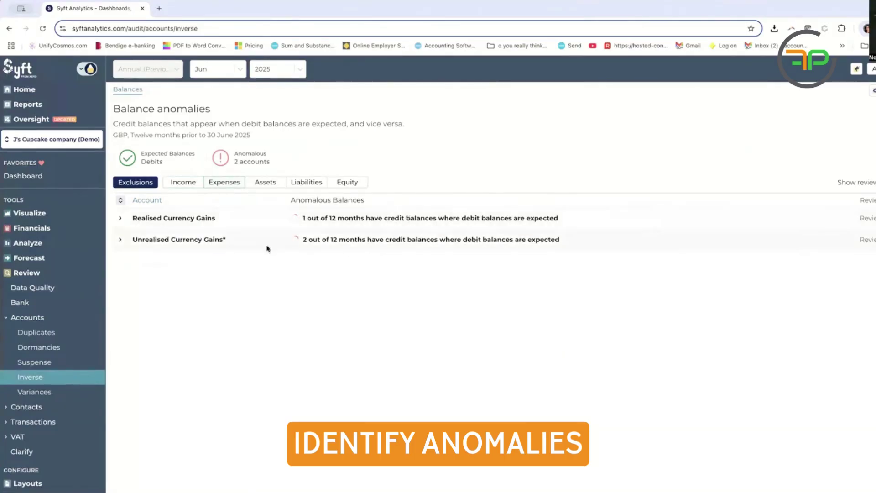
{"action": "left_click", "coordinate": [132, 217]}
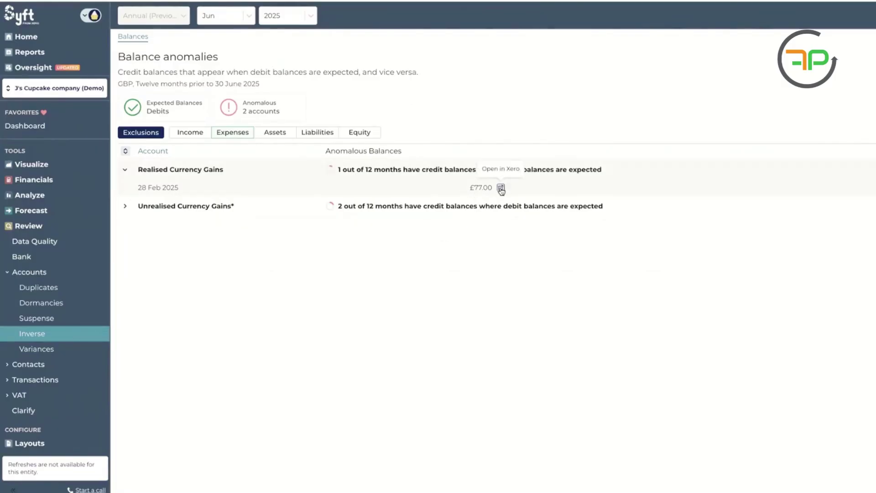
Open income Variances, expand Baking Lessons' monthly breakdown, and expand the Contacts checks
{"action": "left_click", "coordinate": [36, 349]}
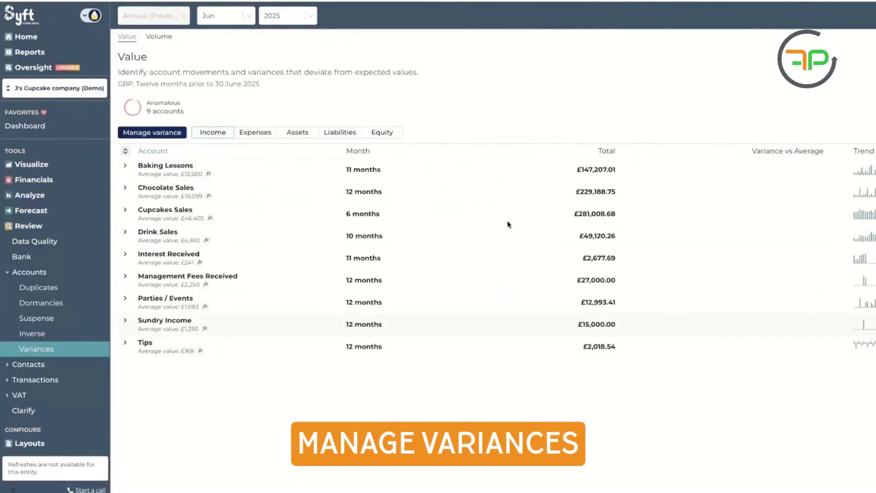
{"action": "left_click", "coordinate": [125, 165]}
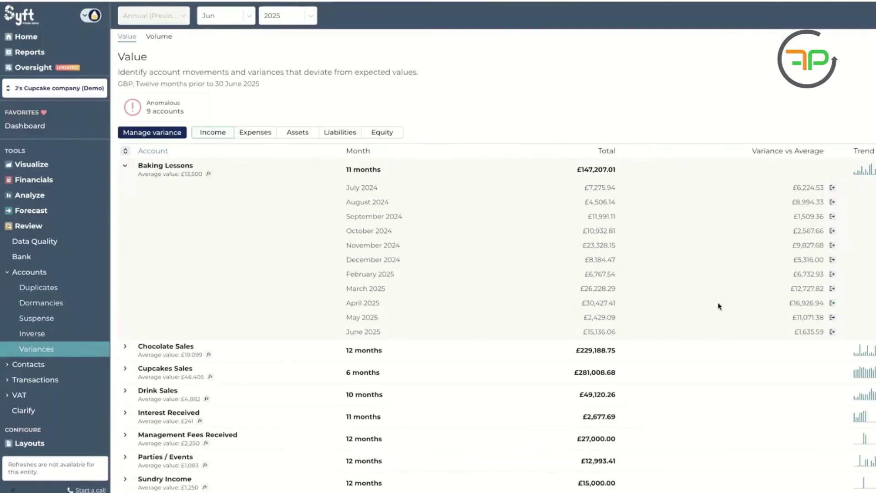
{"action": "scroll", "coordinate": [724, 305], "scroll_direction": "down", "scroll_amount": 1}
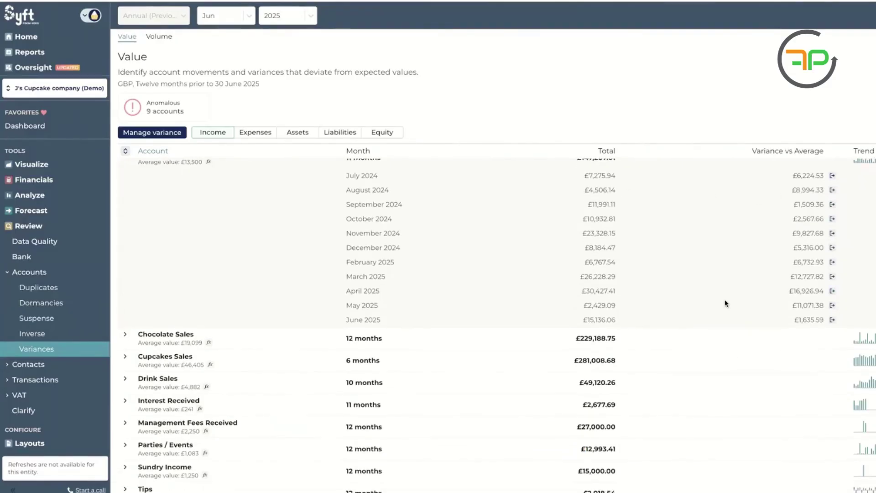
{"action": "scroll", "coordinate": [725, 304], "scroll_direction": "down", "scroll_amount": 1}
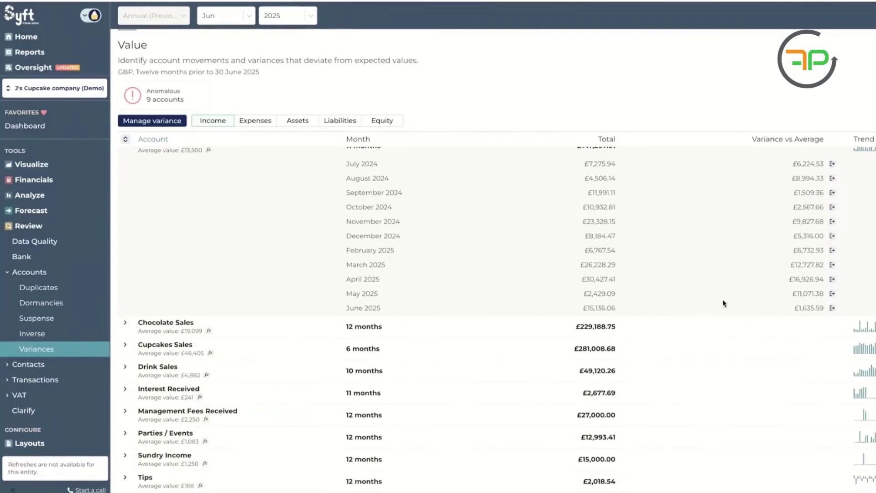
{"action": "left_click", "coordinate": [45, 368]}
{"action": "scroll", "coordinate": [32, 283], "scroll_direction": "down", "scroll_amount": 3}
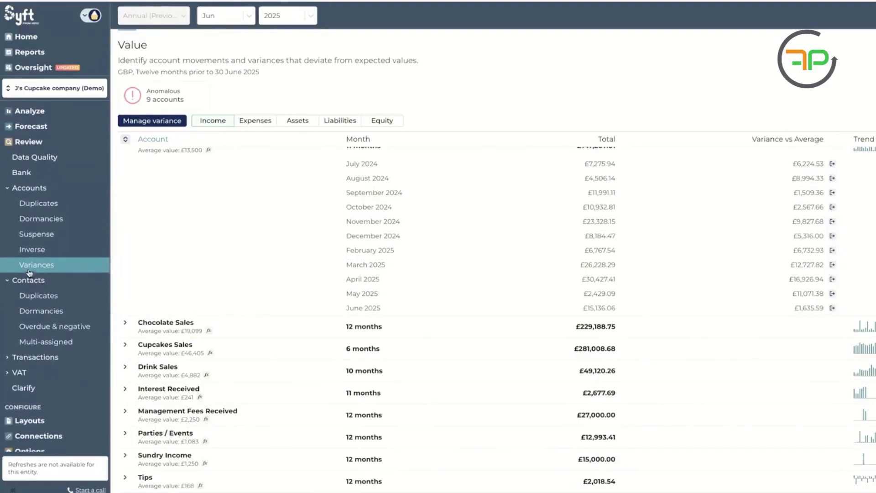
Step through the duplicate, dormant, and overdue/negative balance contact checks
{"action": "left_click", "coordinate": [39, 295]}
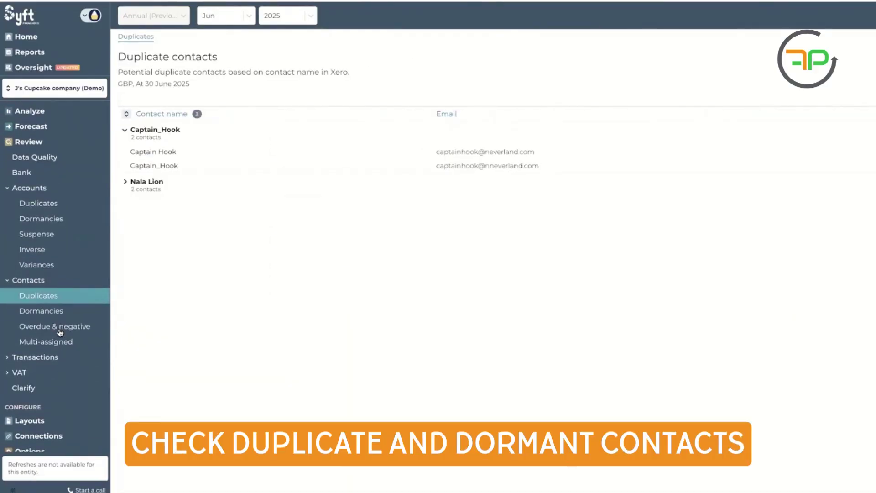
{"action": "left_click", "coordinate": [61, 331]}
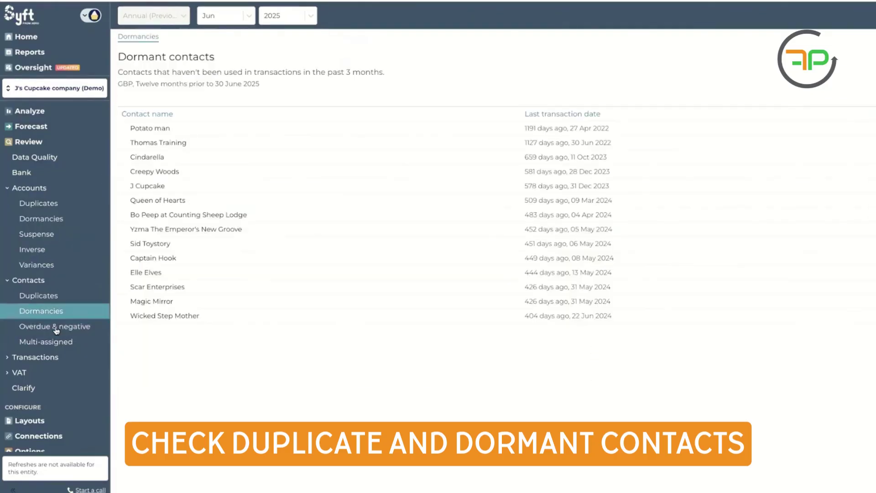
{"action": "left_click", "coordinate": [56, 329]}
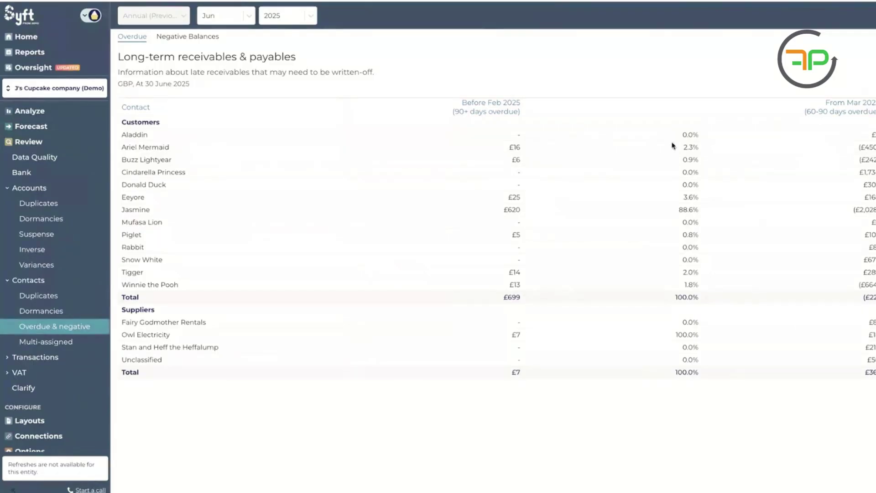
Show multi-assigned suppliers, briefly expanding Beast Rentals and Big Bad Wolf Tax Authorities
{"action": "left_click", "coordinate": [44, 345]}
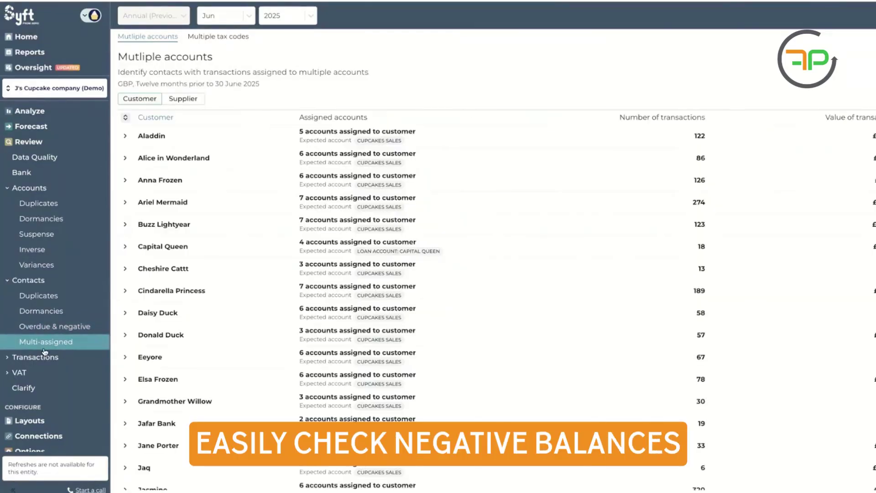
{"action": "left_click", "coordinate": [179, 100]}
{"action": "left_click", "coordinate": [123, 138]}
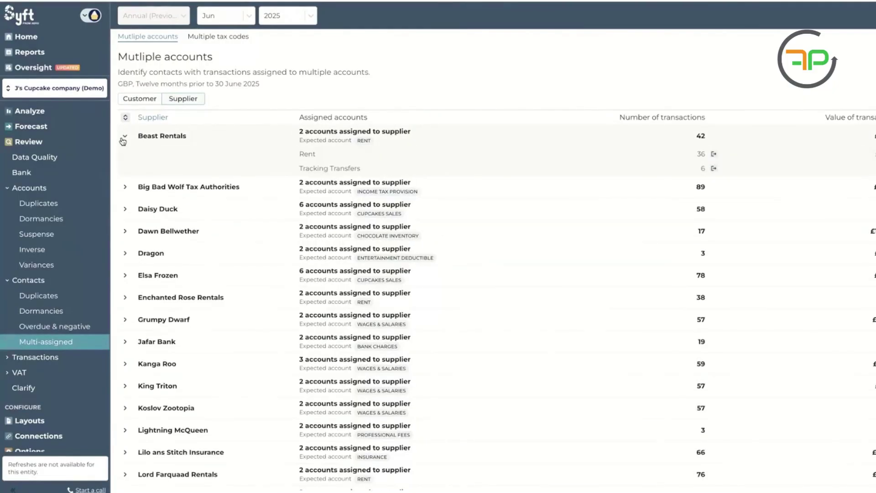
{"action": "left_click", "coordinate": [124, 137]}
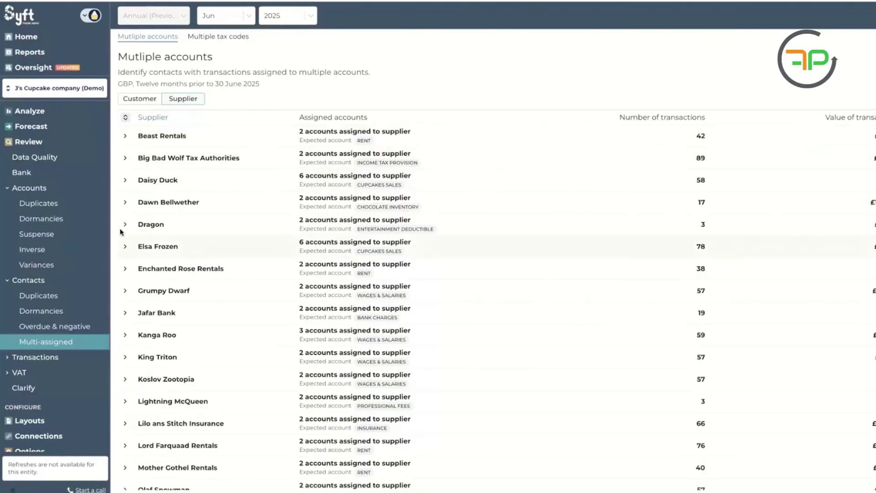
{"action": "left_click", "coordinate": [125, 159]}
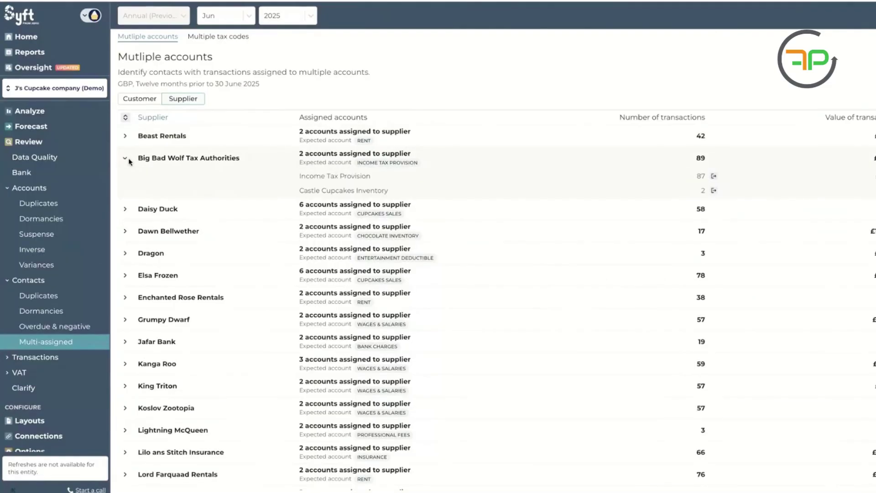
{"action": "left_click", "coordinate": [128, 159]}
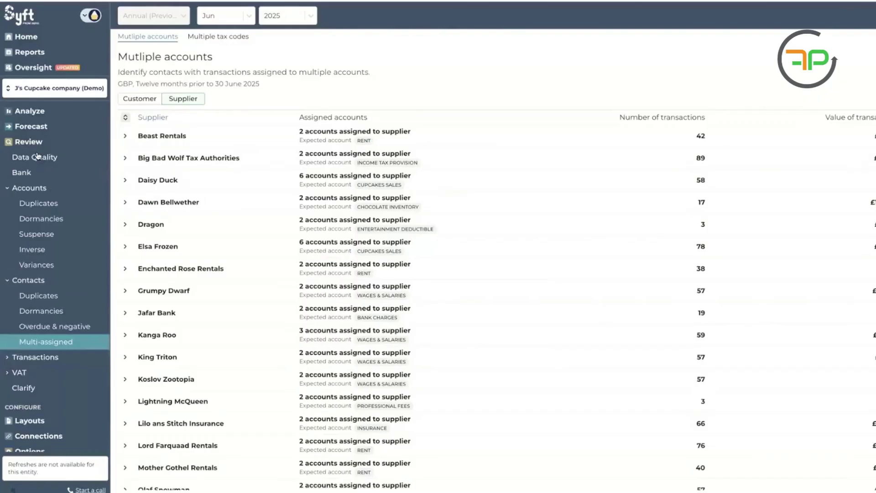
Expand the Transactions and VAT review sections in the sidebar
{"action": "left_click", "coordinate": [7, 358]}
{"action": "scroll", "coordinate": [8, 365], "scroll_direction": "down", "scroll_amount": 3}
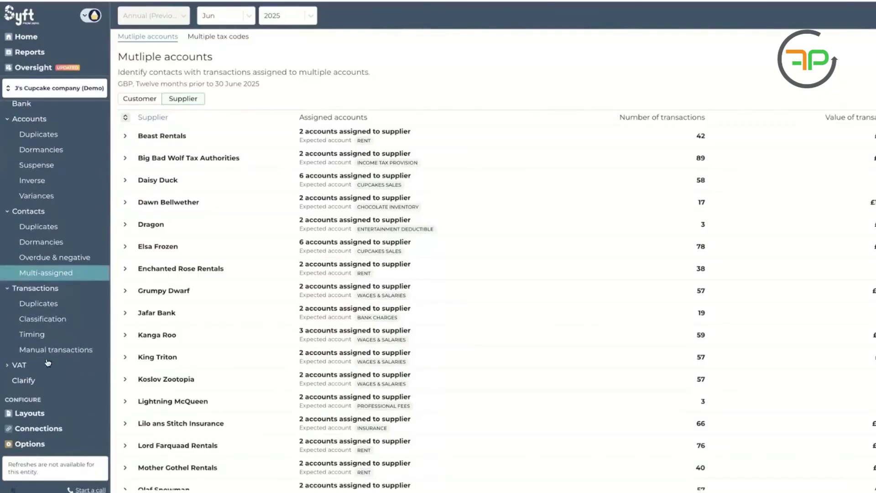
{"action": "left_click", "coordinate": [9, 365]}
{"action": "scroll", "coordinate": [9, 372], "scroll_direction": "down", "scroll_amount": 1}
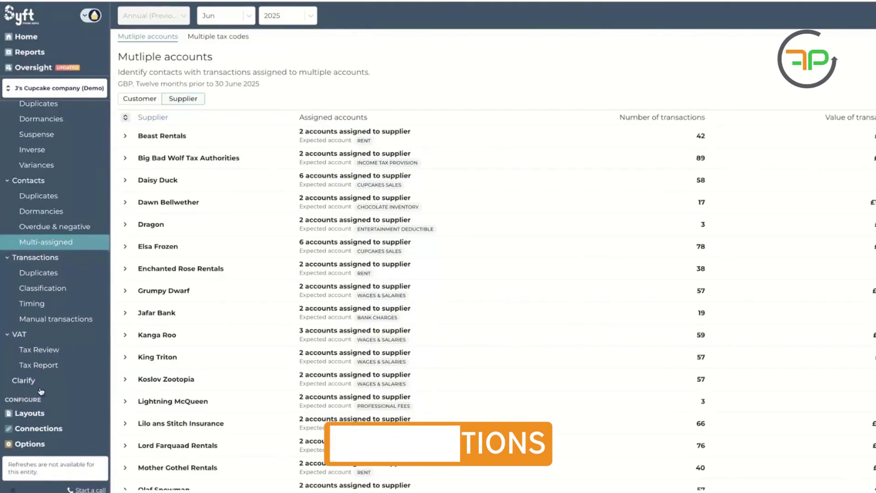
From Clarify, select the 09 Jul 2024 £455 Savings Account receipt for clarification
{"action": "left_click", "coordinate": [25, 384]}
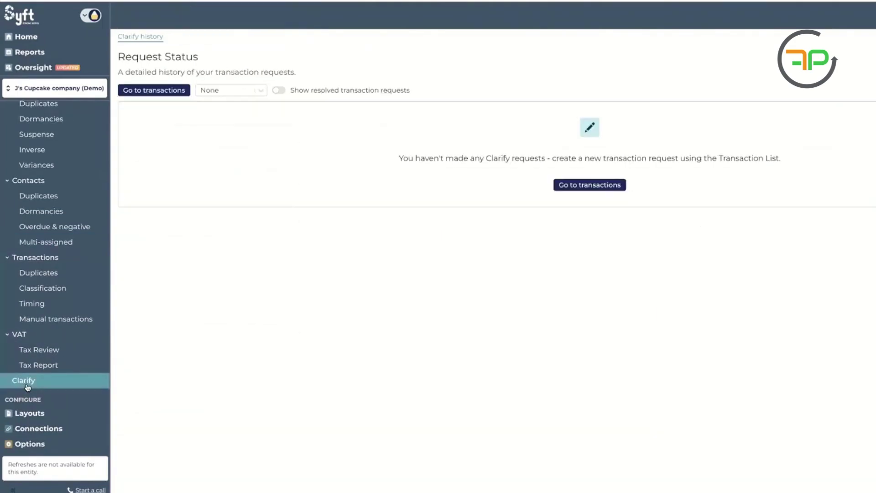
{"action": "left_click", "coordinate": [571, 188]}
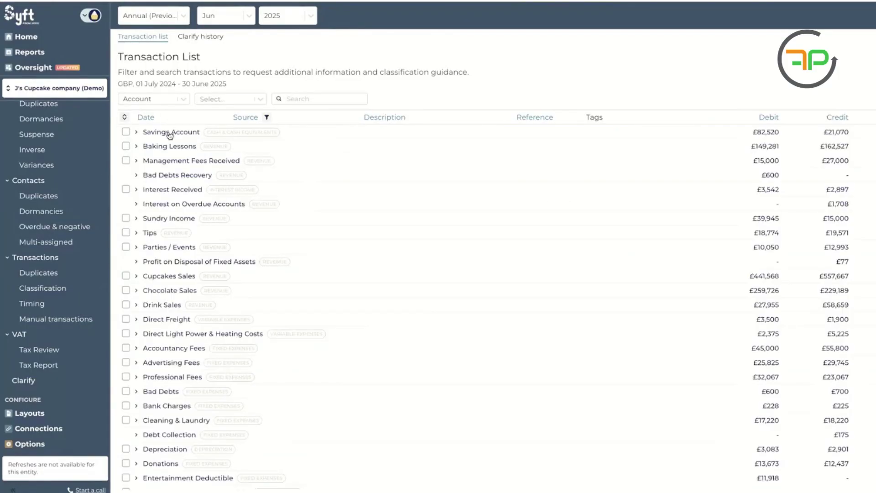
{"action": "left_click", "coordinate": [136, 132]}
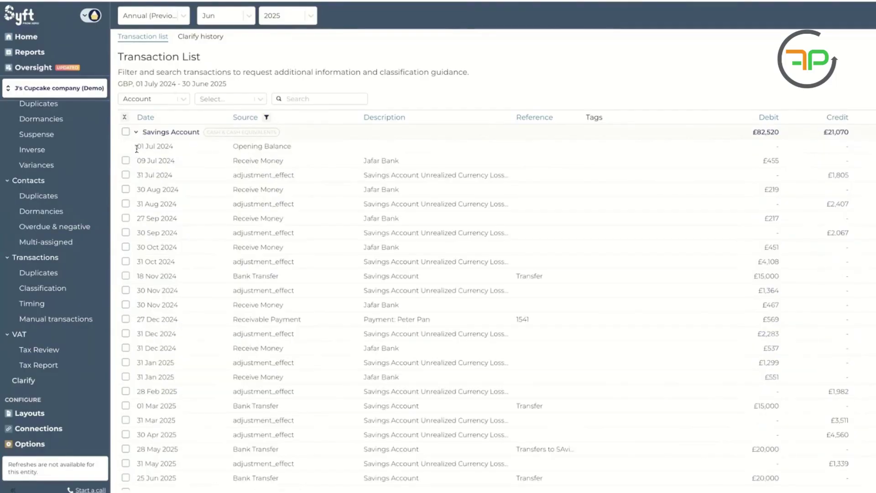
{"action": "left_click", "coordinate": [126, 161]}
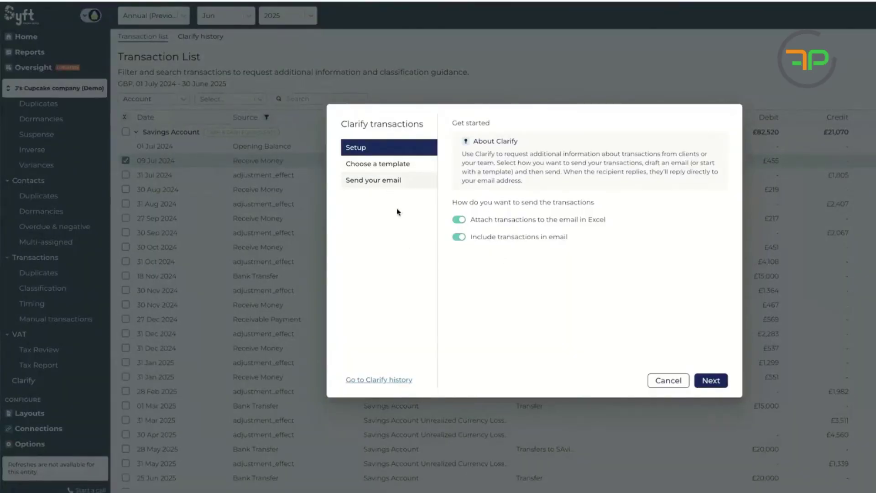
Preview the Transaction allocation email, step back, and cancel the Clarify request unsent
{"action": "left_click", "coordinate": [709, 382]}
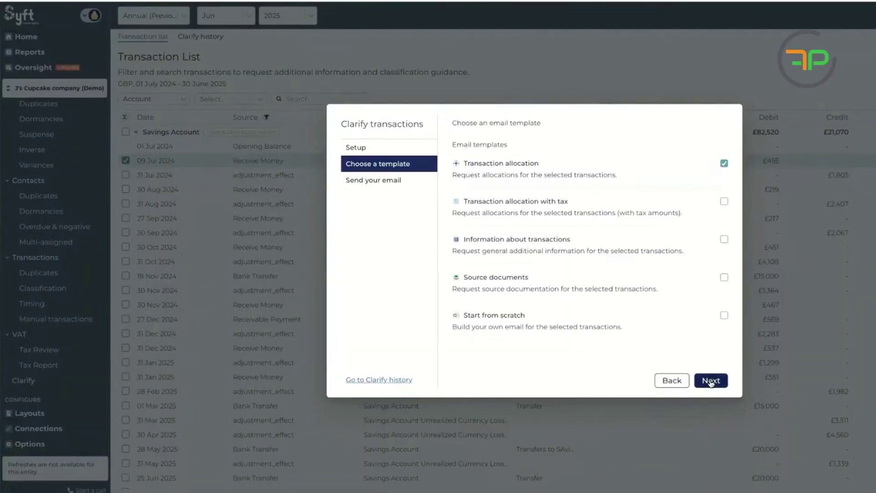
{"action": "left_click", "coordinate": [710, 381]}
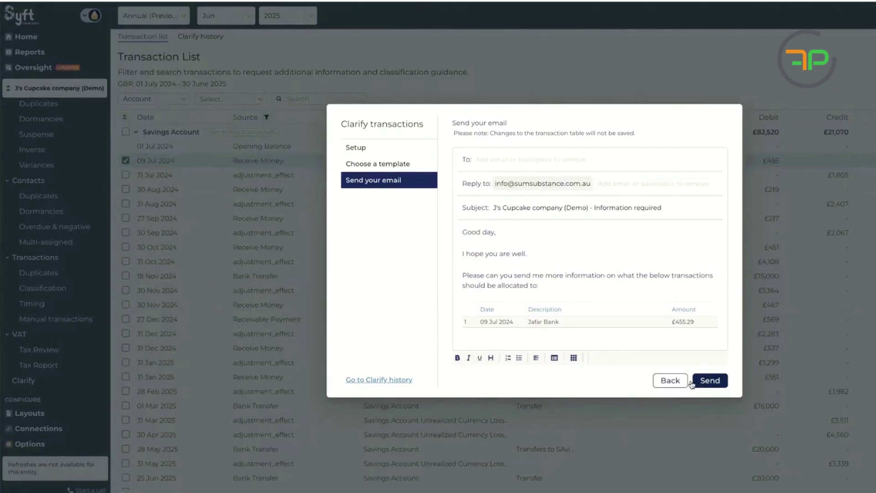
{"action": "left_click", "coordinate": [676, 383]}
{"action": "left_click", "coordinate": [680, 382]}
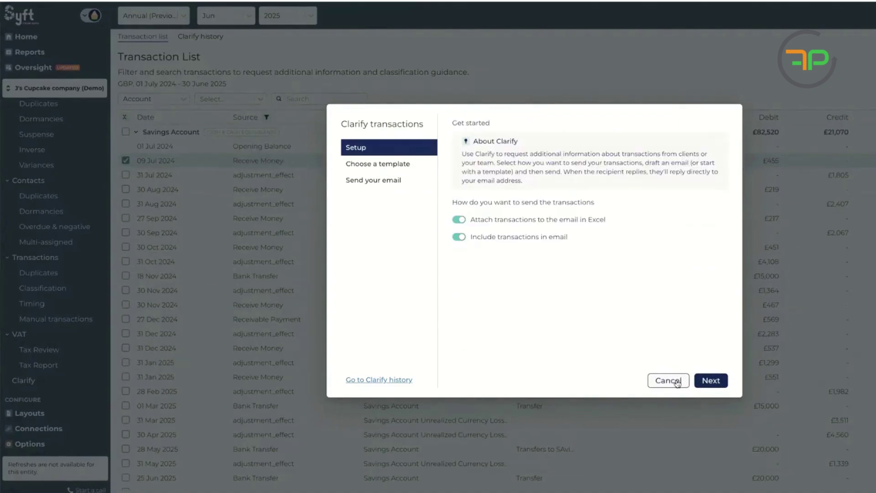
{"action": "left_click", "coordinate": [668, 381]}
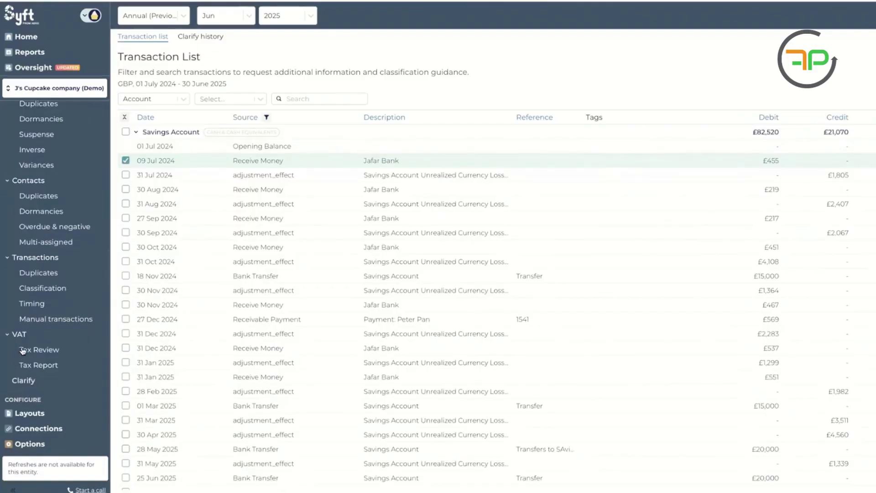
{"action": "scroll", "coordinate": [21, 349], "scroll_direction": "up", "scroll_amount": 5}
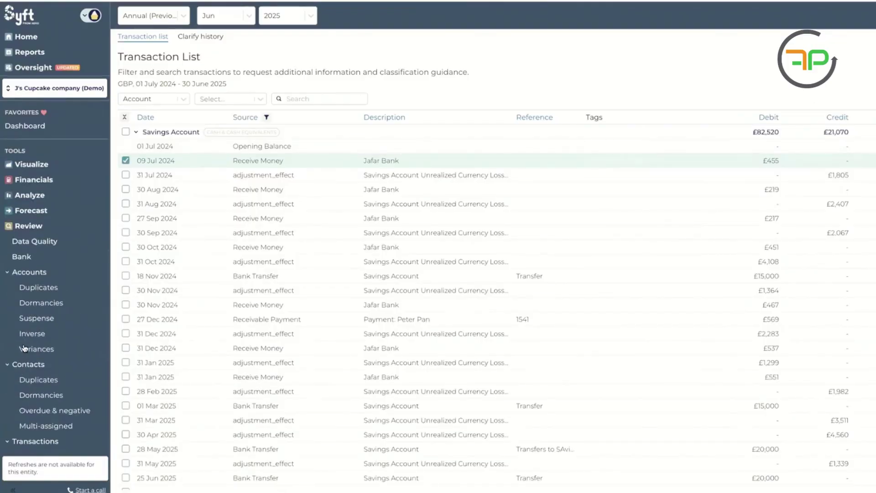
Open the Financial benchmark and compare against the Top 25% of Broad Industry peers
{"action": "left_click", "coordinate": [24, 227]}
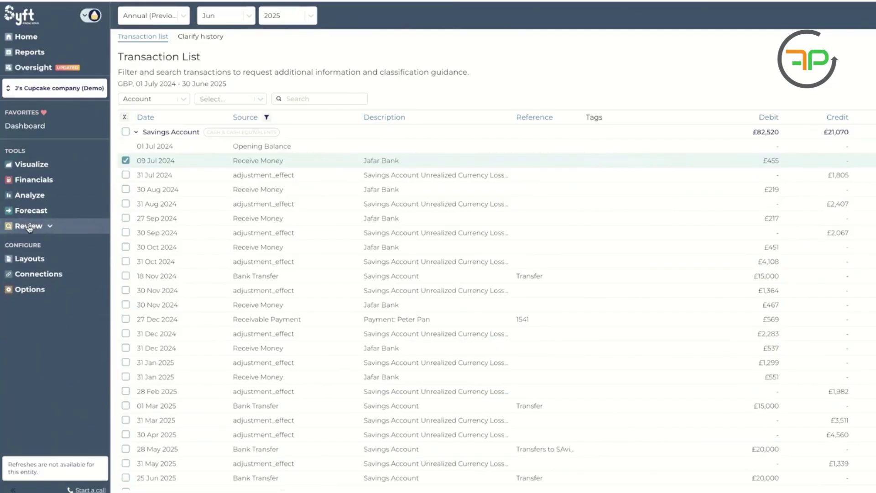
{"action": "left_click", "coordinate": [31, 195]}
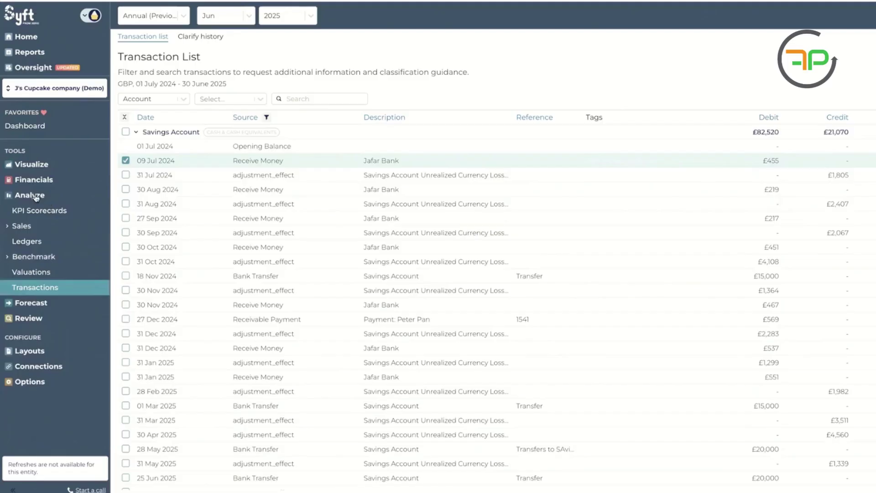
{"action": "left_click", "coordinate": [37, 257]}
{"action": "left_click", "coordinate": [40, 272]}
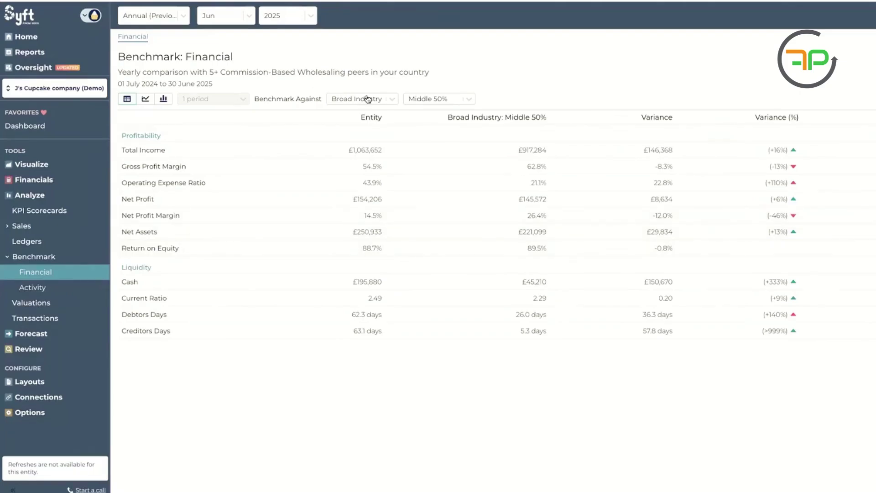
{"action": "left_click", "coordinate": [417, 102]}
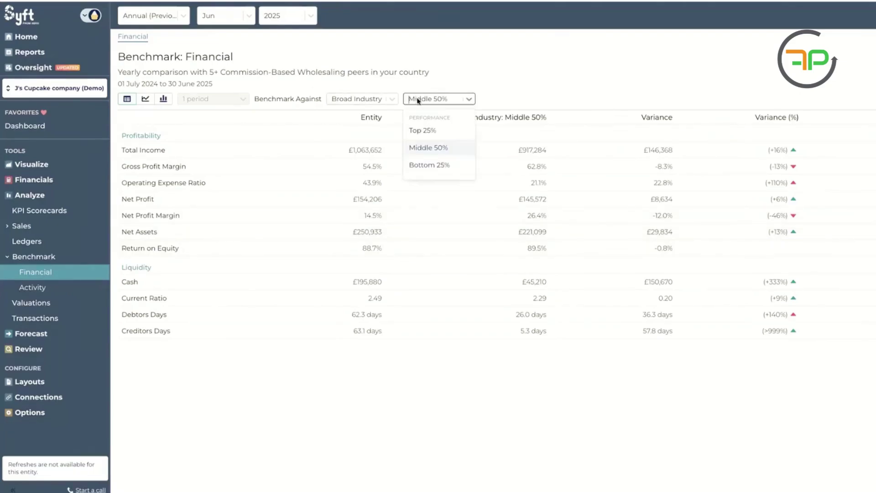
{"action": "left_click", "coordinate": [438, 134]}
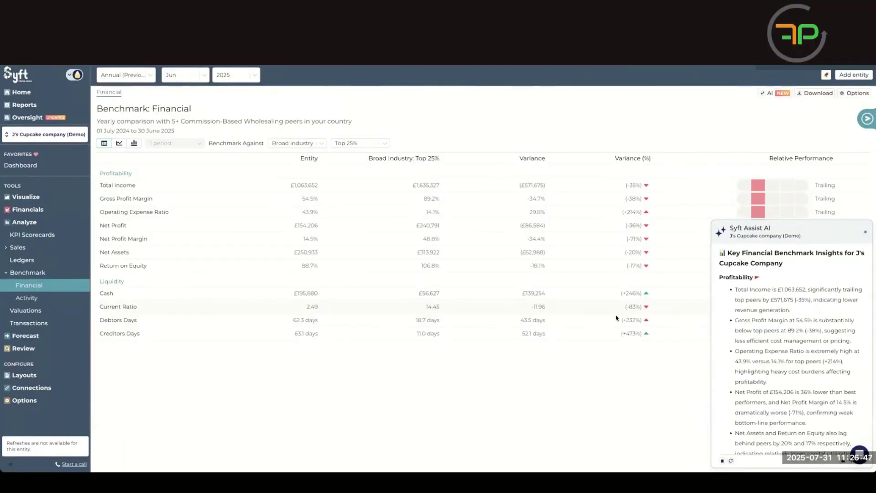
Scroll through Syft Assist's profitability insights, then close the AI panel
{"action": "scroll", "coordinate": [757, 318], "scroll_direction": "down", "scroll_amount": 3}
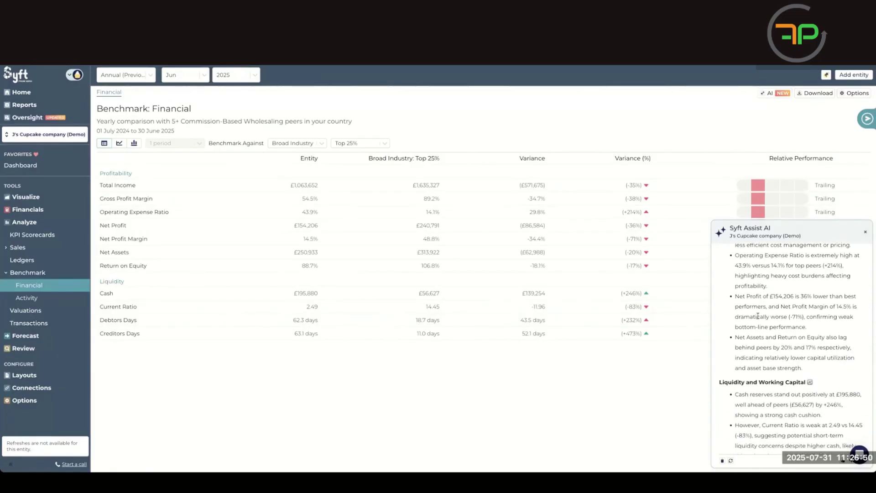
{"action": "scroll", "coordinate": [758, 316], "scroll_direction": "down", "scroll_amount": 4}
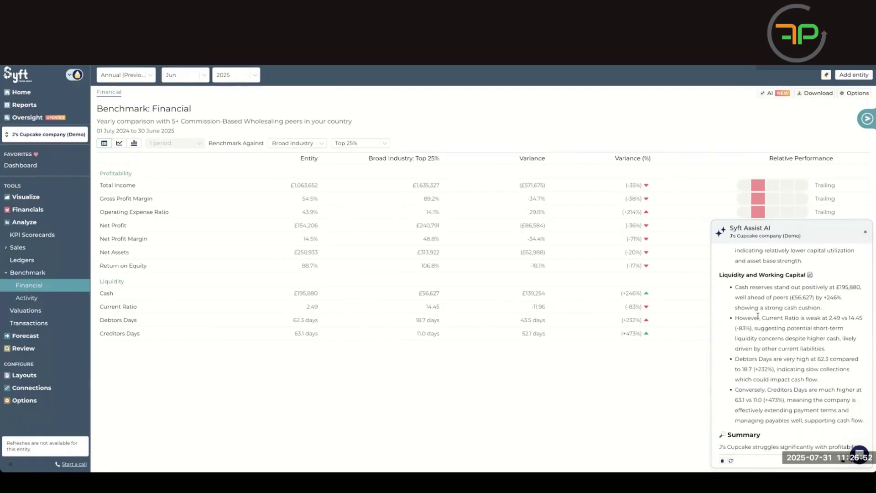
{"action": "scroll", "coordinate": [758, 316], "scroll_direction": "up", "scroll_amount": 8}
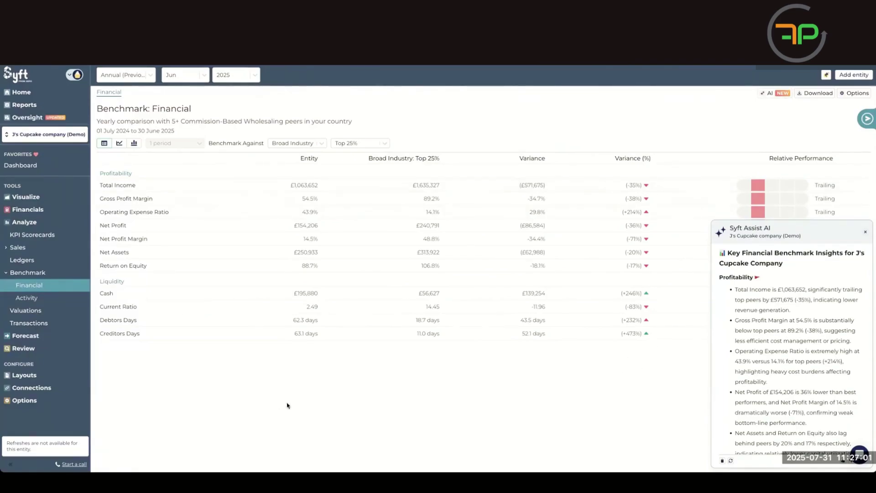
{"action": "left_click", "coordinate": [863, 233]}
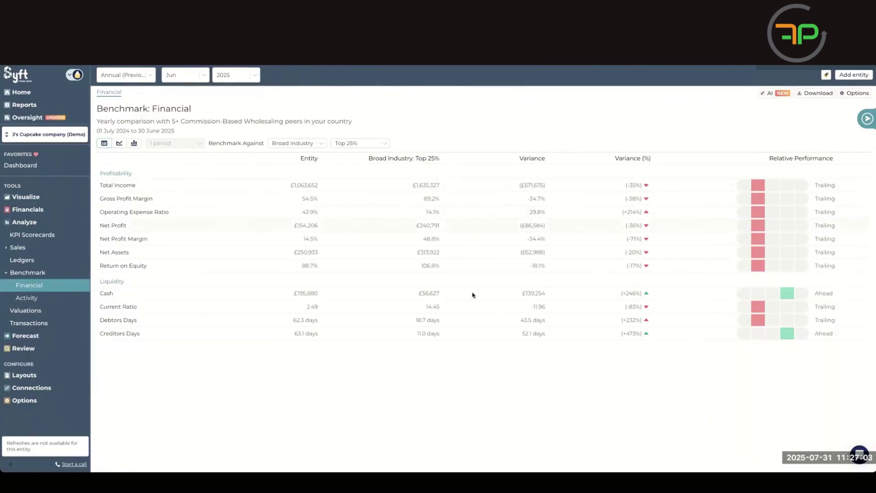
Switch to the Activity benchmark against Middle 50% industry peers
{"action": "left_click", "coordinate": [20, 298]}
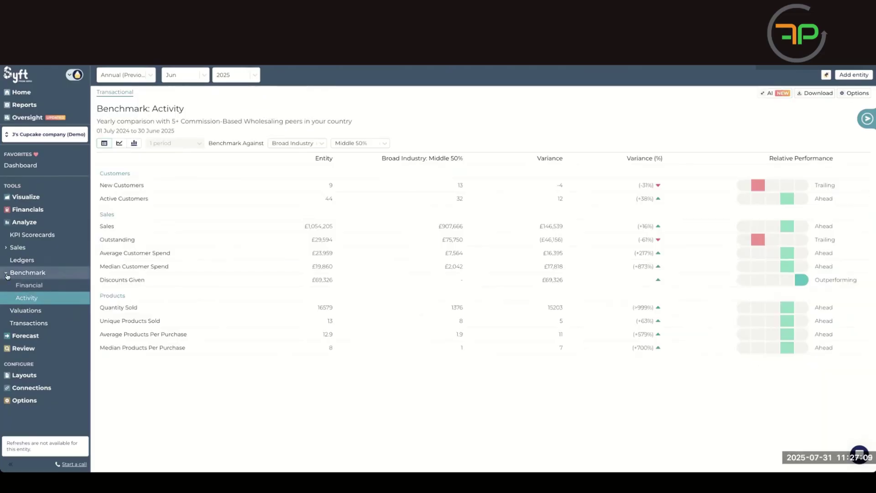